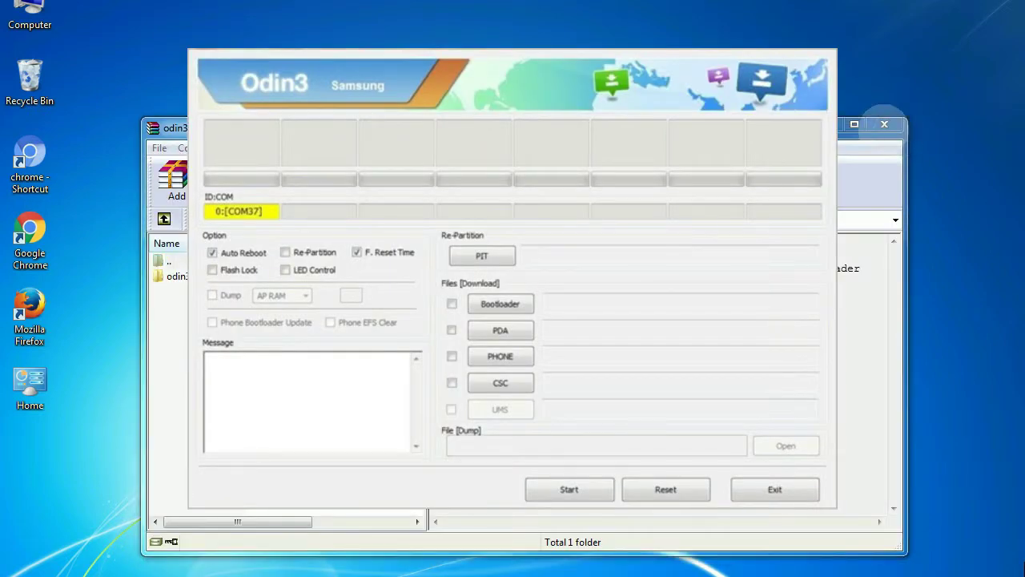
With the phone shown on COM37, close the WinRAR archive window behind Odin3.
left_click(884, 124)
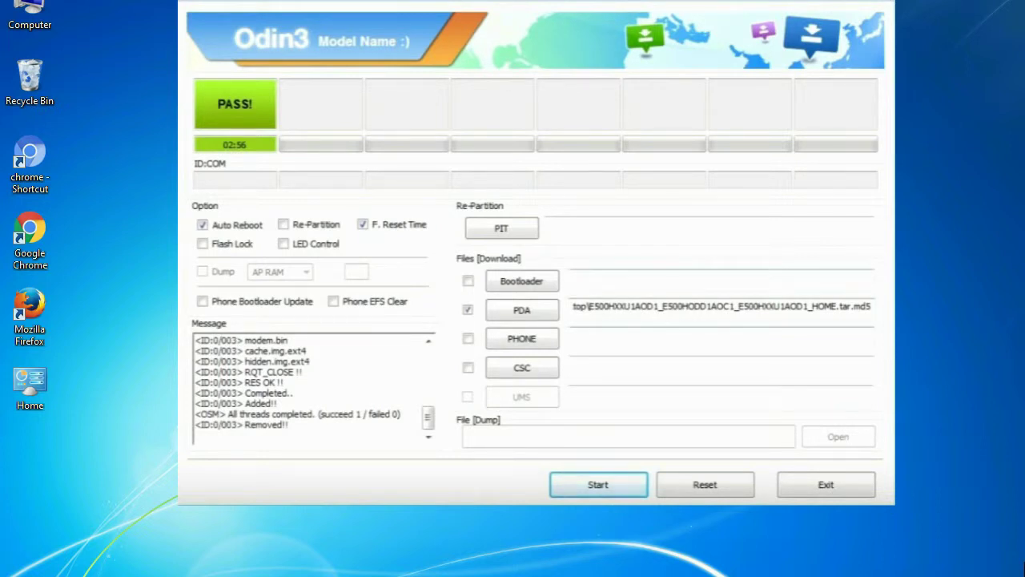
Close Odin3 with Alt+F4 after the flash reports PASS.
key("alt+F4")
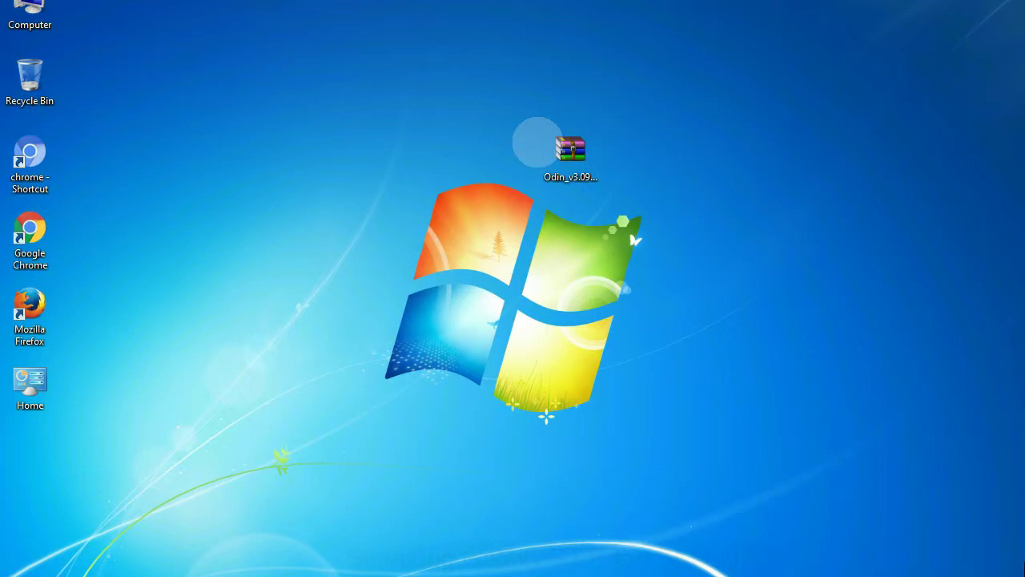
Extract Odin_v3.09.zip here onto the desktop.
left_click(565, 144)
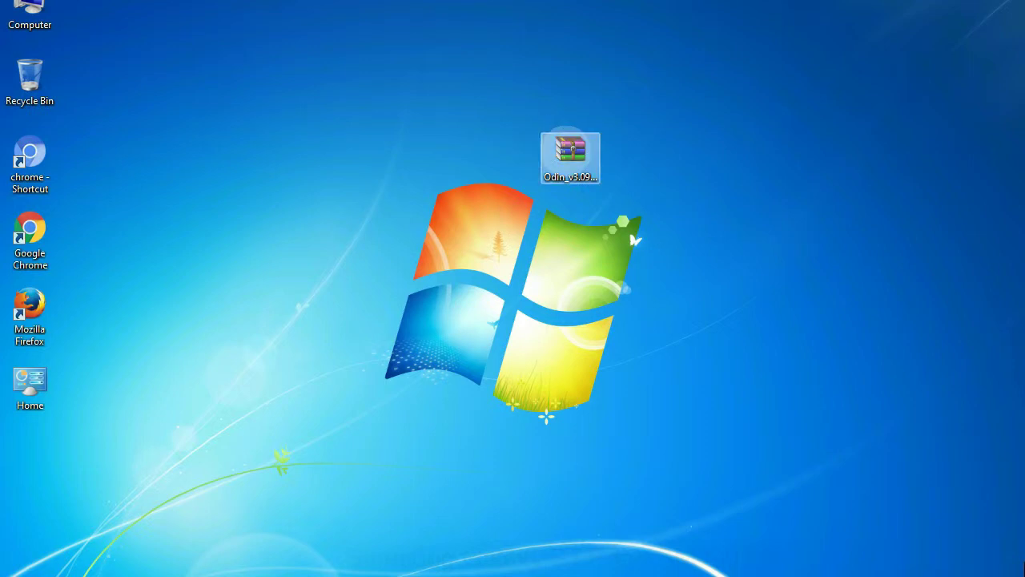
right_click(565, 150)
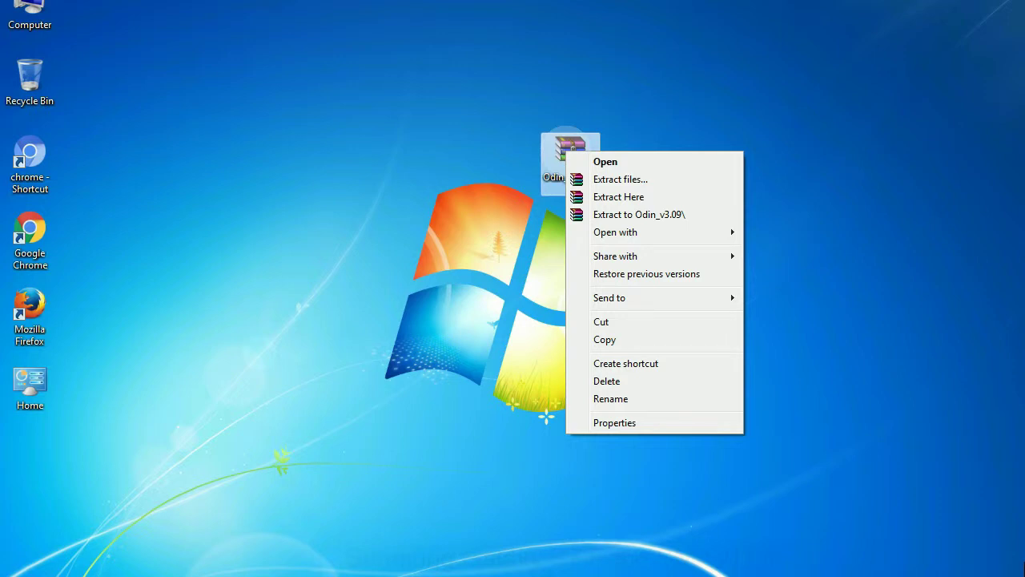
key("Down")
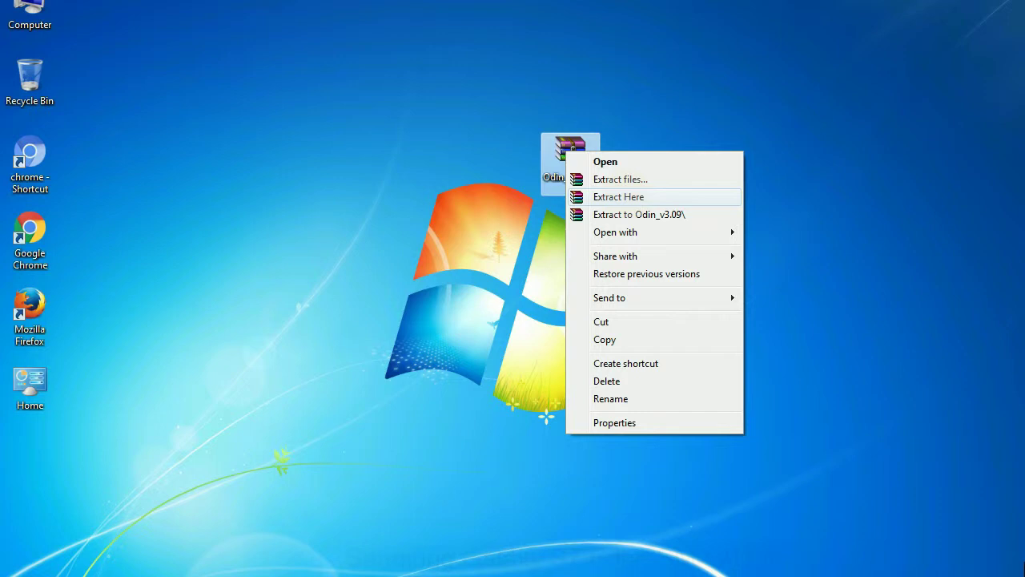
left_click(624, 196)
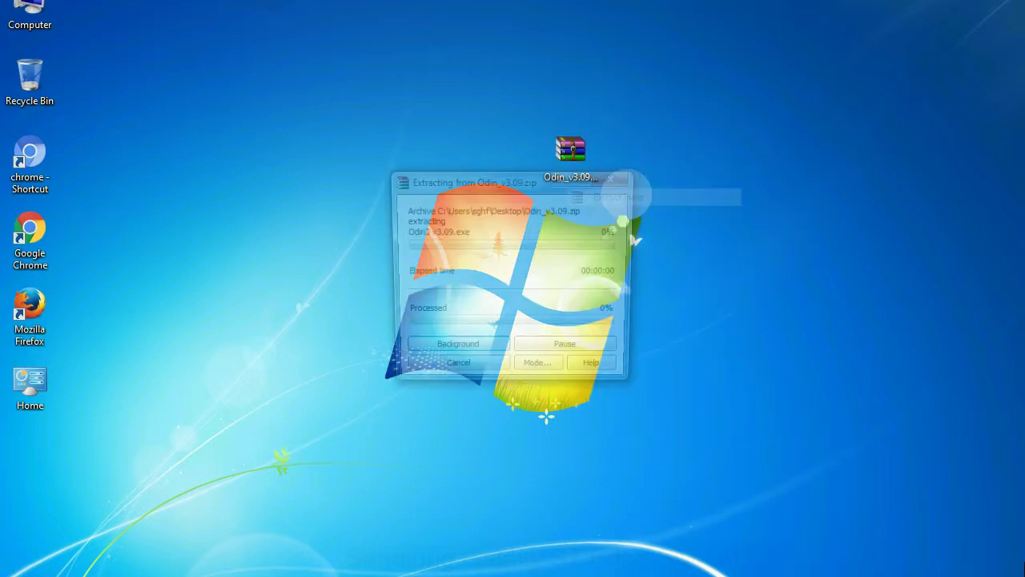
Run Odin3 v3.09.exe from the extracted Odin_v3.09 folder as administrator.
double_click(437, 158)
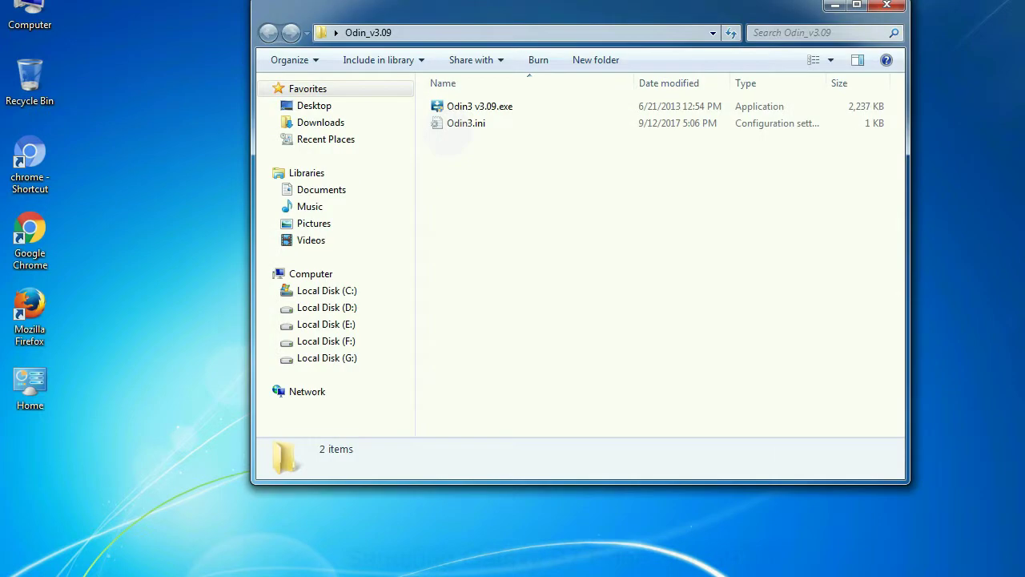
right_click(465, 109)
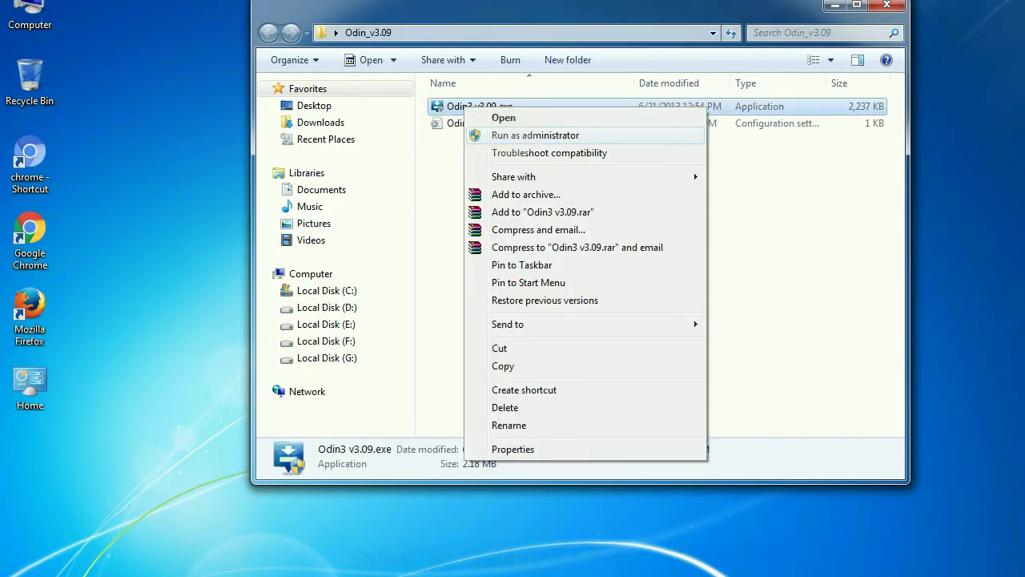
left_click(535, 135)
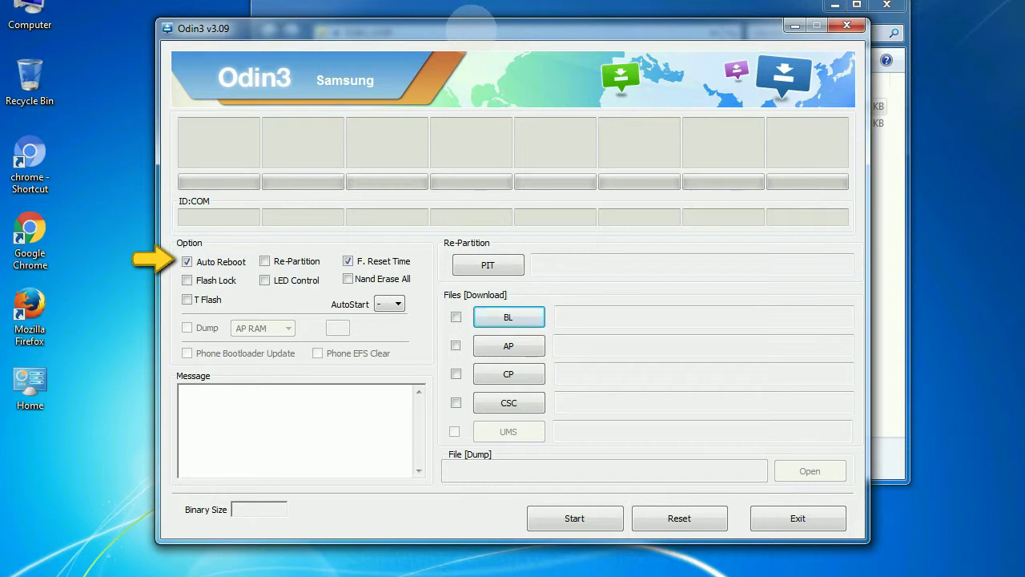
Drag the Odin3 title bar to nudge the window up and right.
left_click_drag(472, 24, 511, 5)
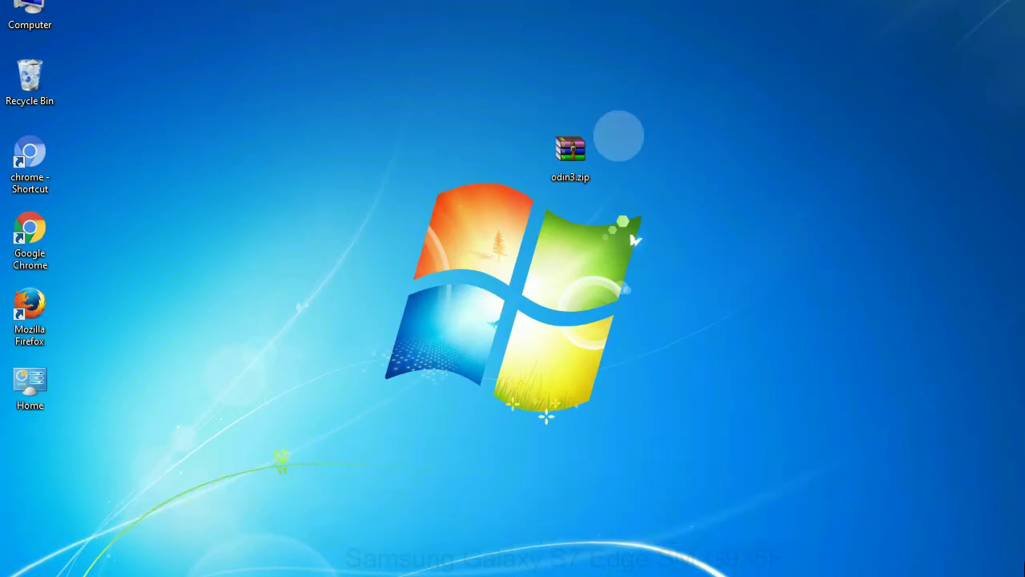
left_click(561, 150)
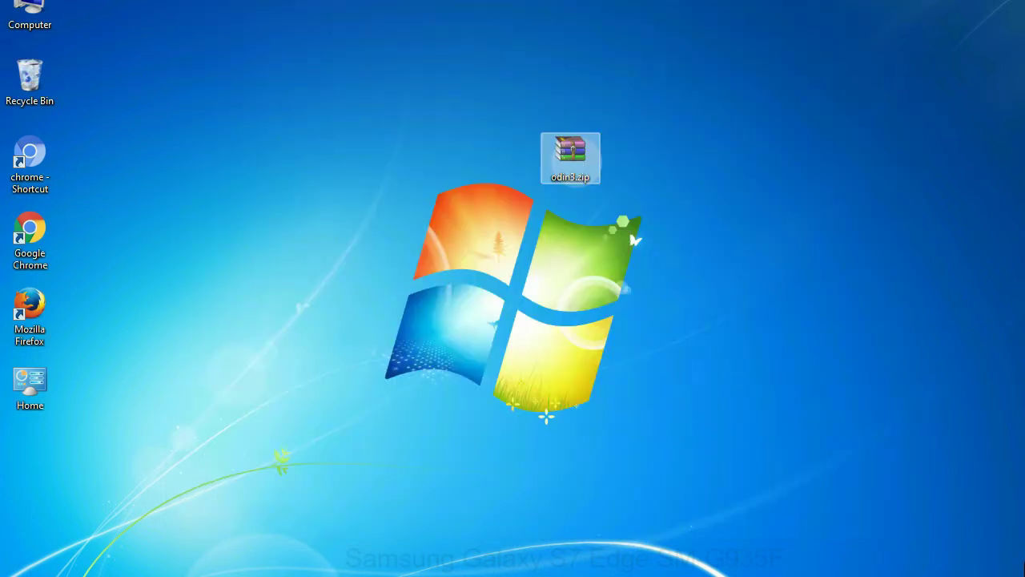
left_click(640, 151)
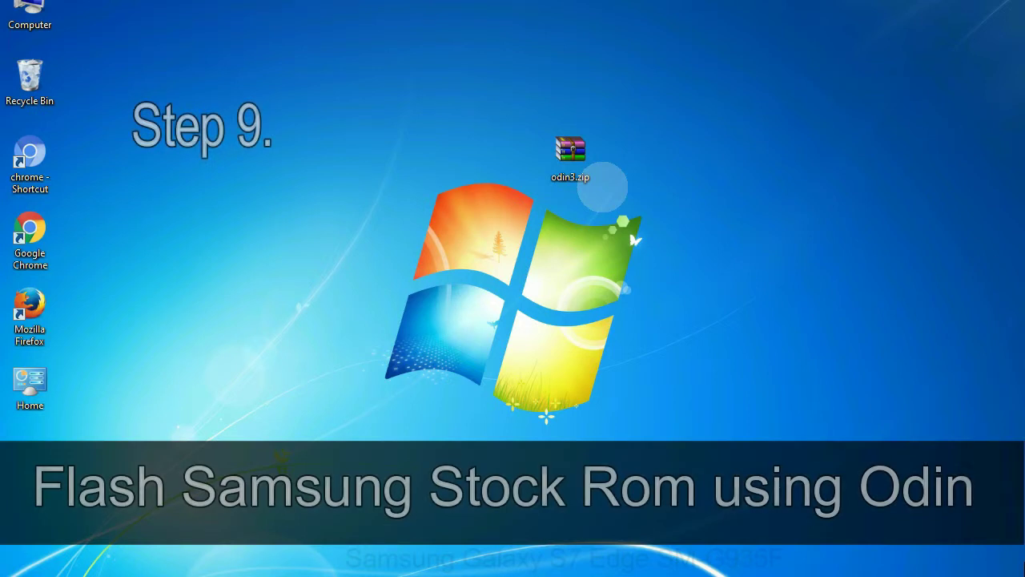
left_click(591, 157)
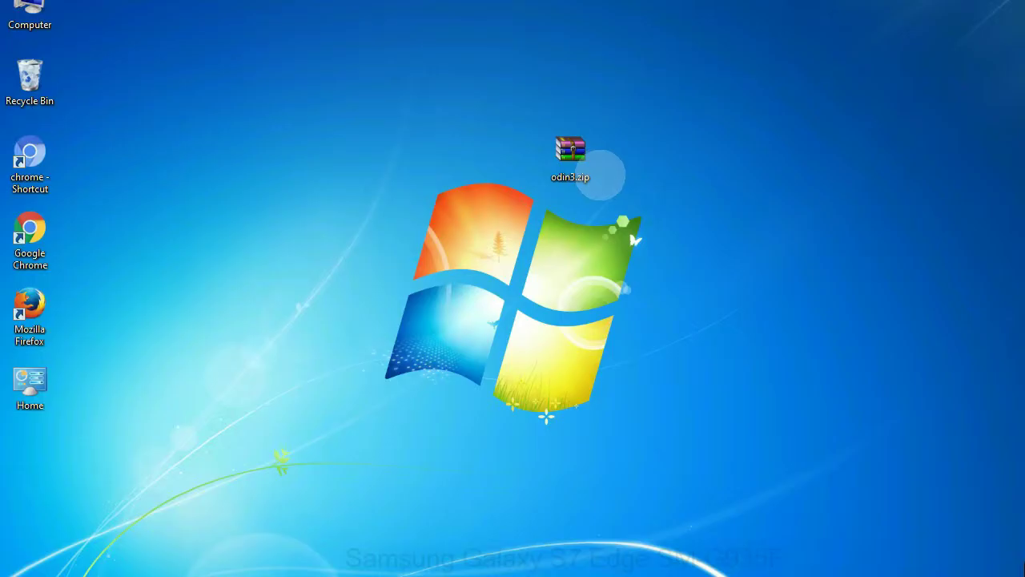
left_click(597, 160)
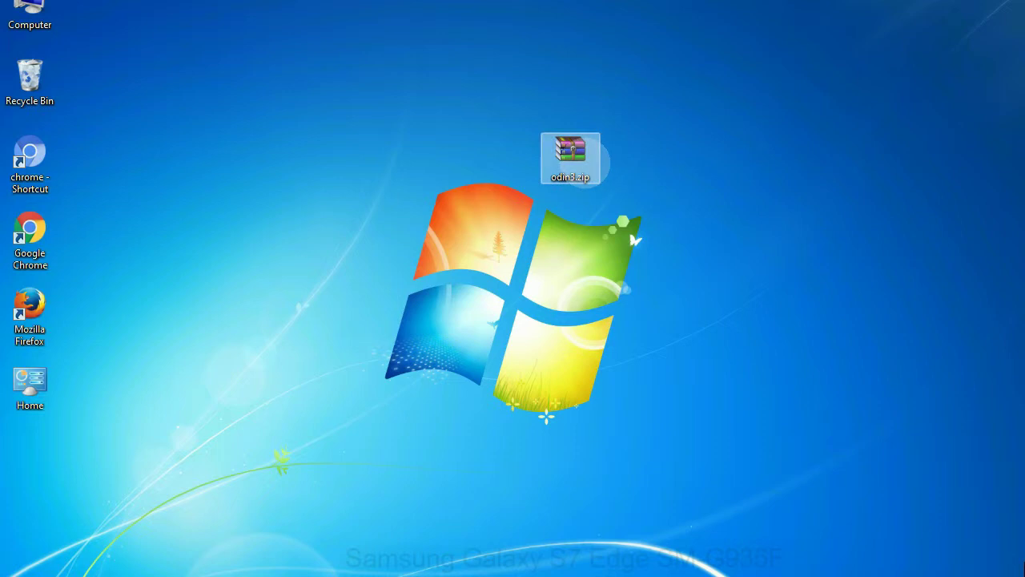
left_click(609, 168)
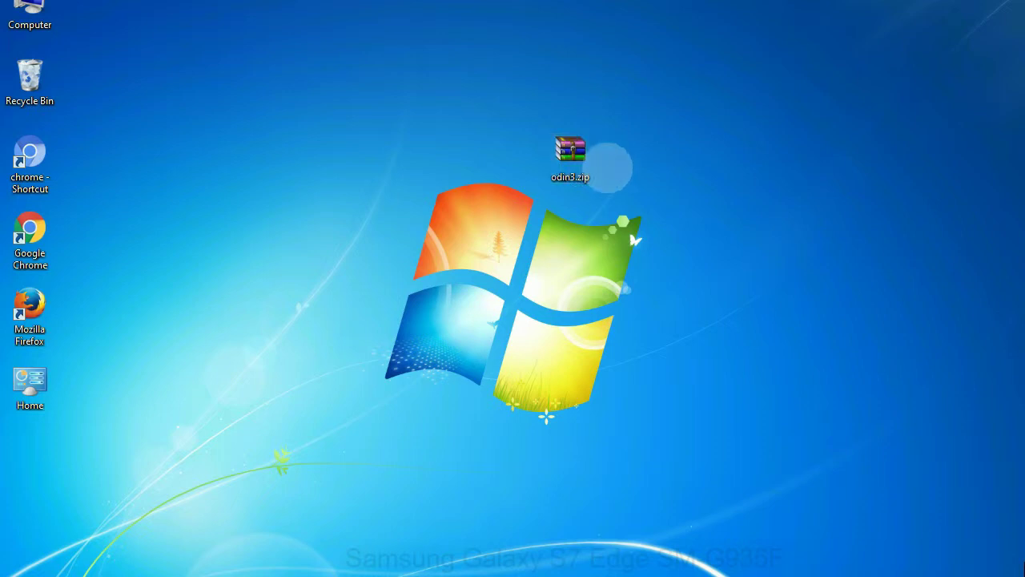
left_click(572, 151)
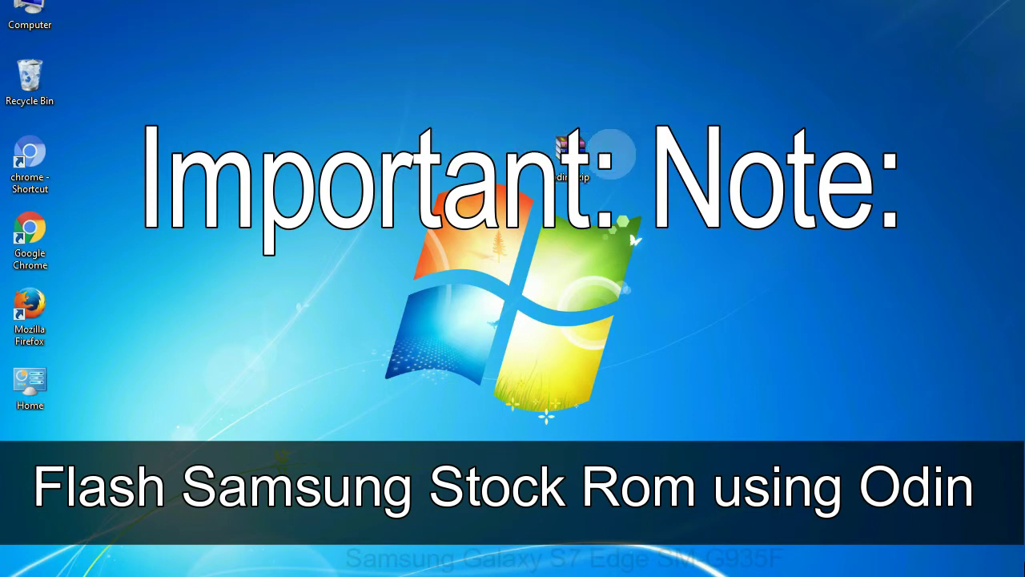
Select the odin.zip archive icon on the desktop.
left_click(597, 156)
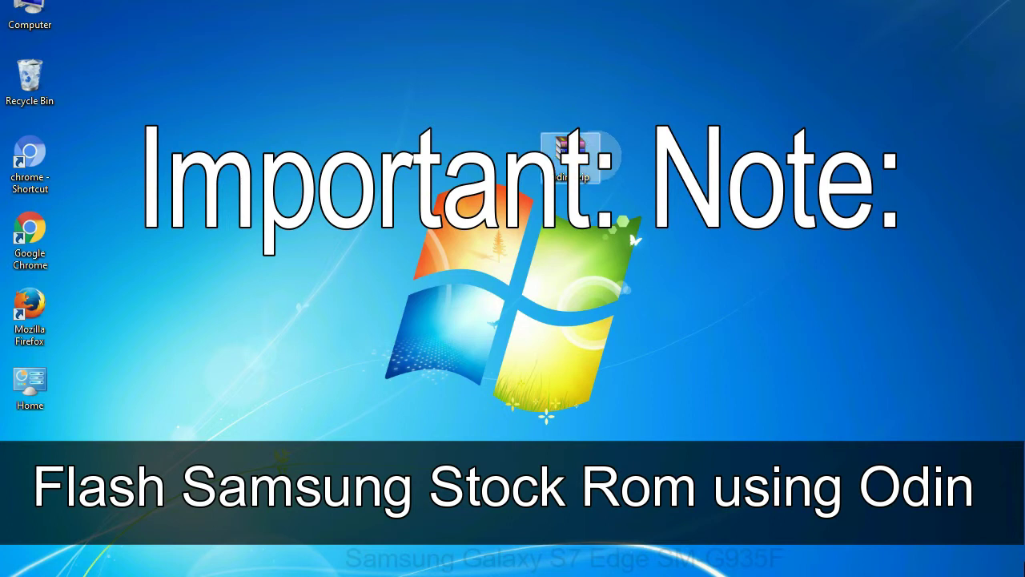